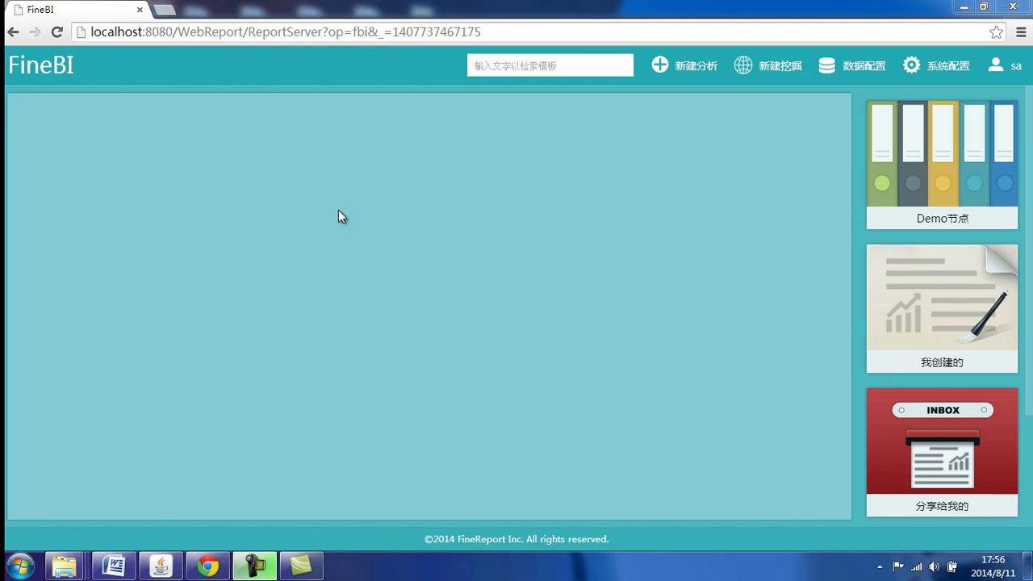
Create a new analysis template named chapter6.
click(683, 67)
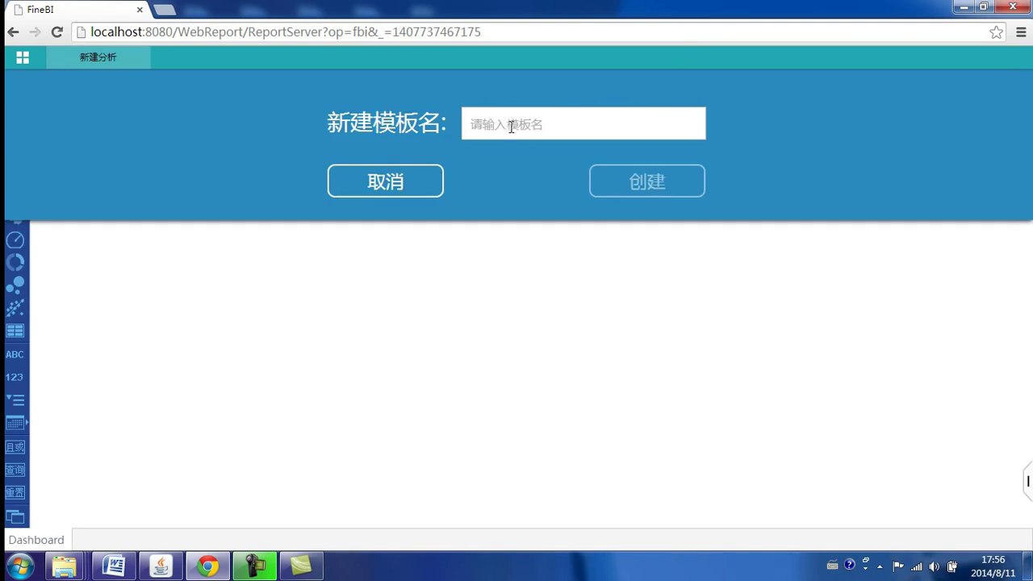
click(511, 126)
text(chp)
key(BackSpace)
text(apter6)
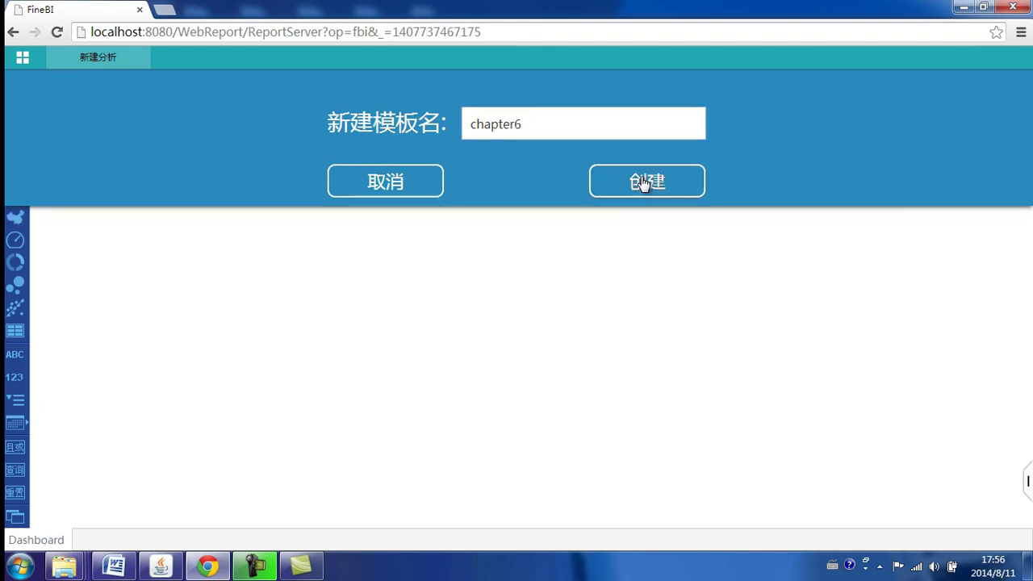
click(643, 183)
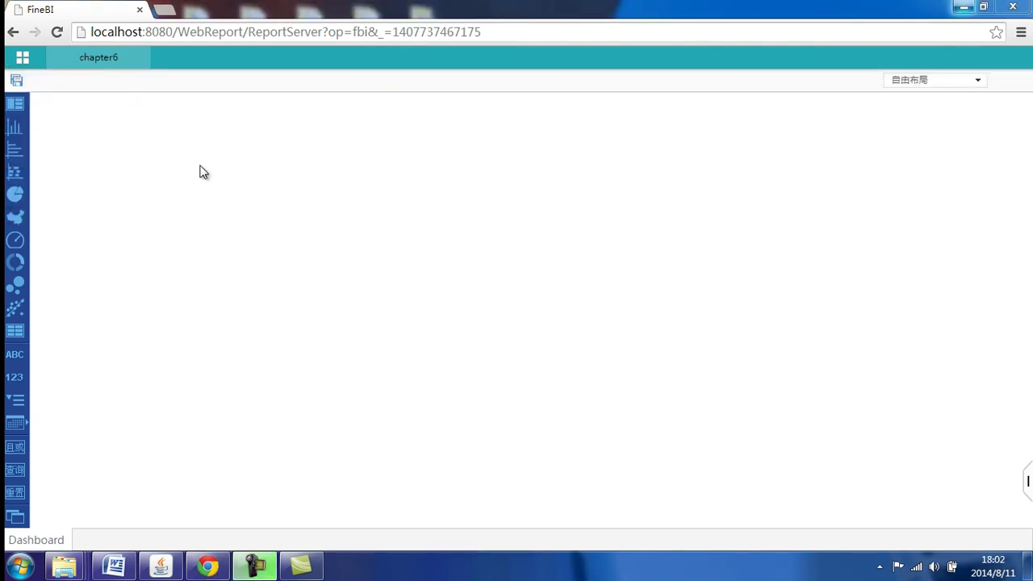
Place a 统计组件 on the blank dashboard and add 合同金额 from 合同信息 to its 数值区域.
drag(15, 103, 198, 167)
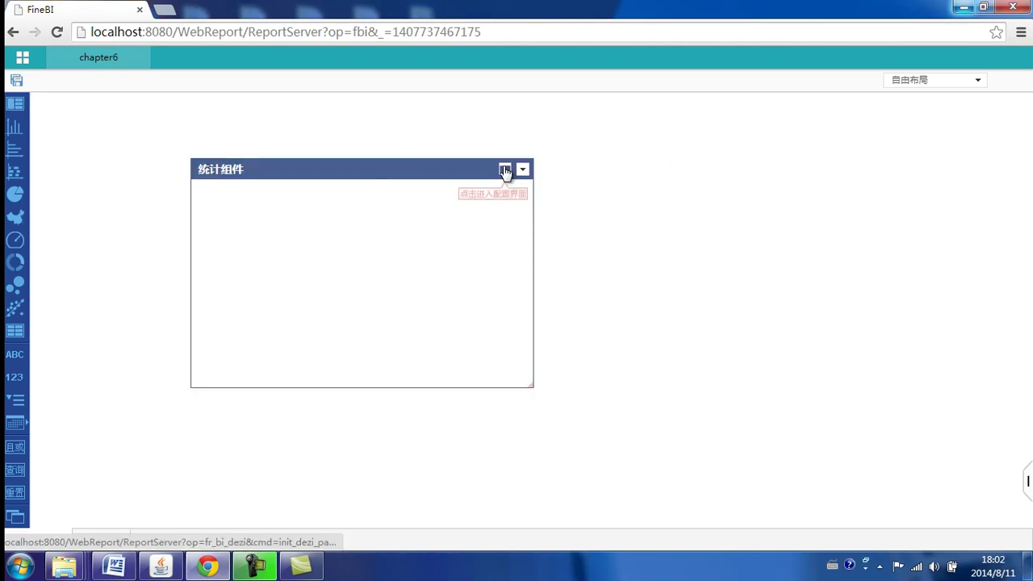
click(505, 169)
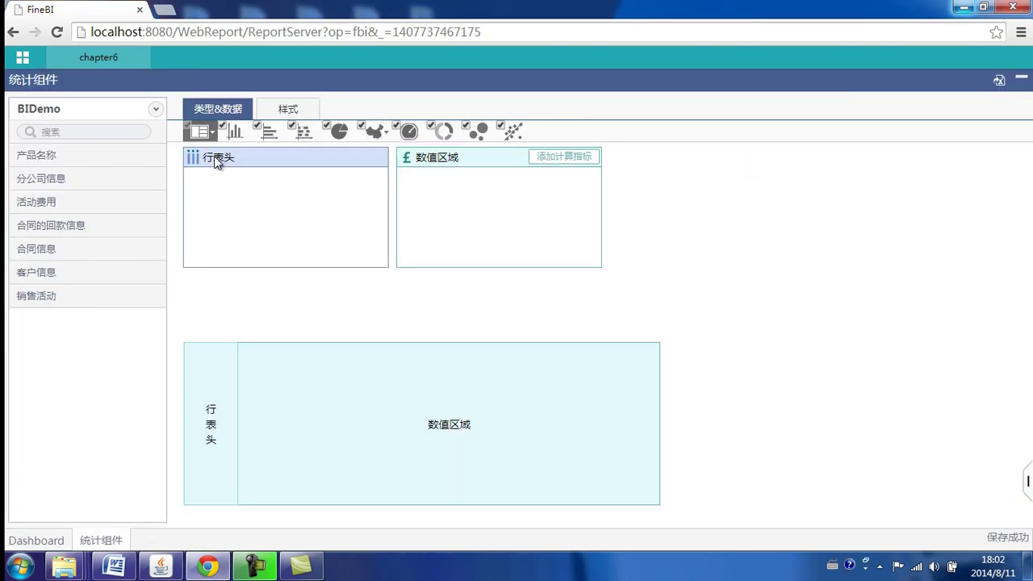
click(101, 250)
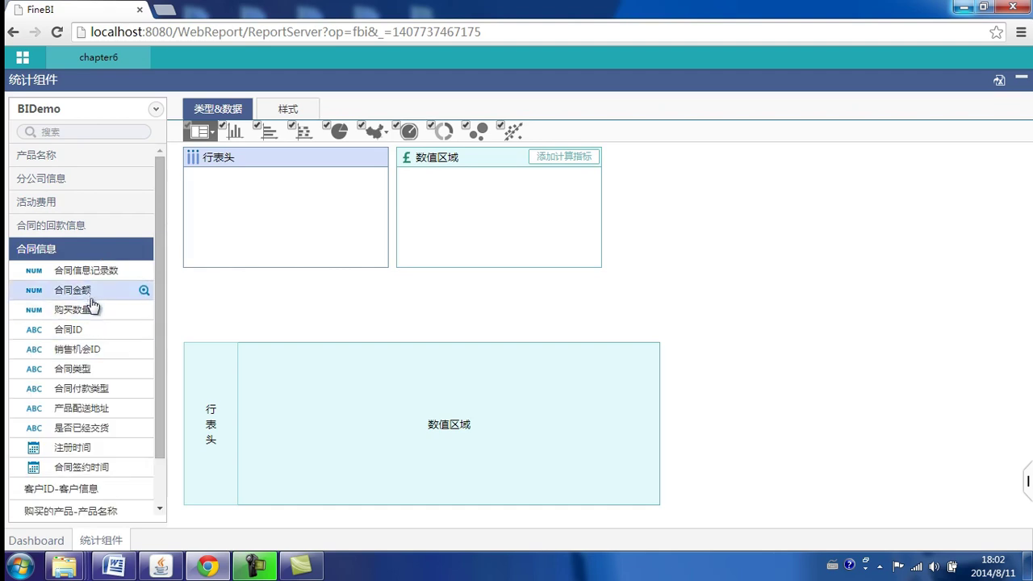
drag(113, 291, 491, 207)
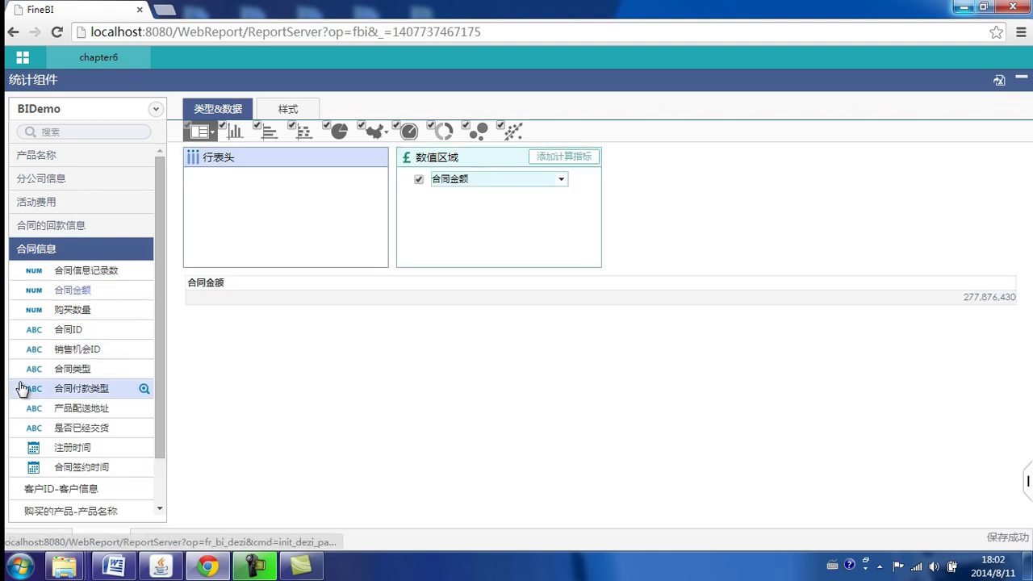
Add 合同签约时间 from 合同信息 to the 行表头 and group it by 年.
click(74, 466)
drag(74, 467, 331, 195)
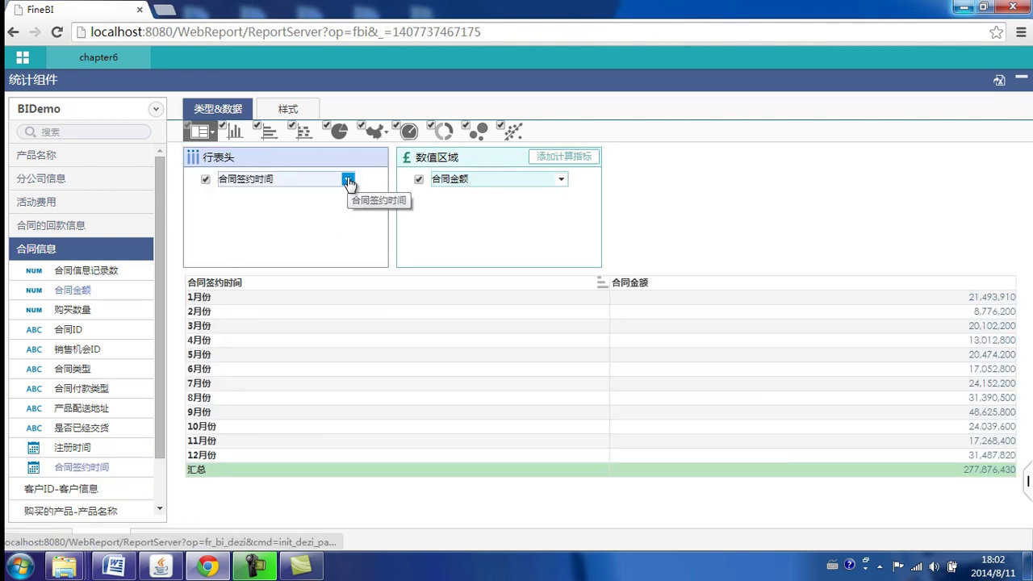
click(348, 179)
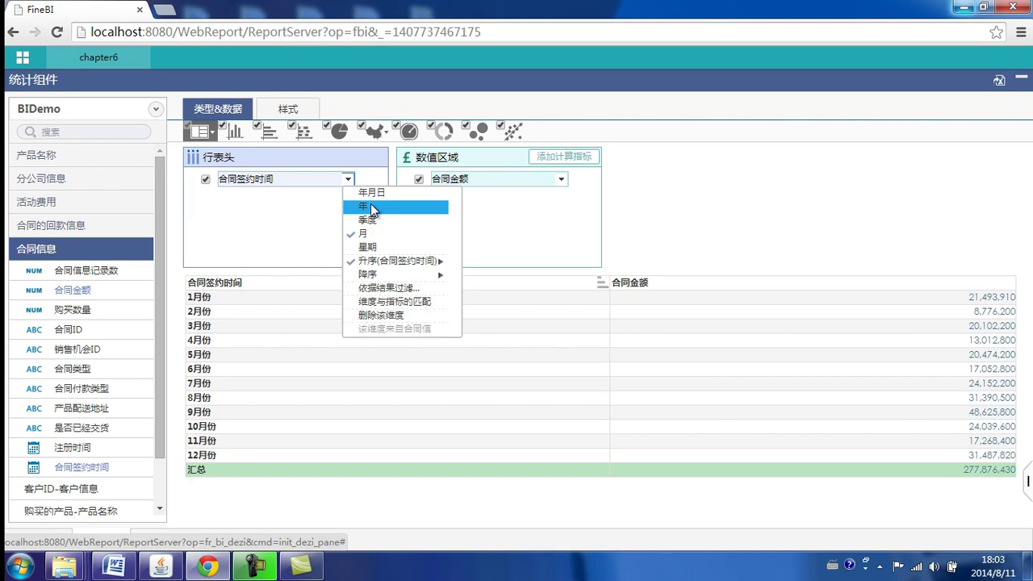
click(371, 205)
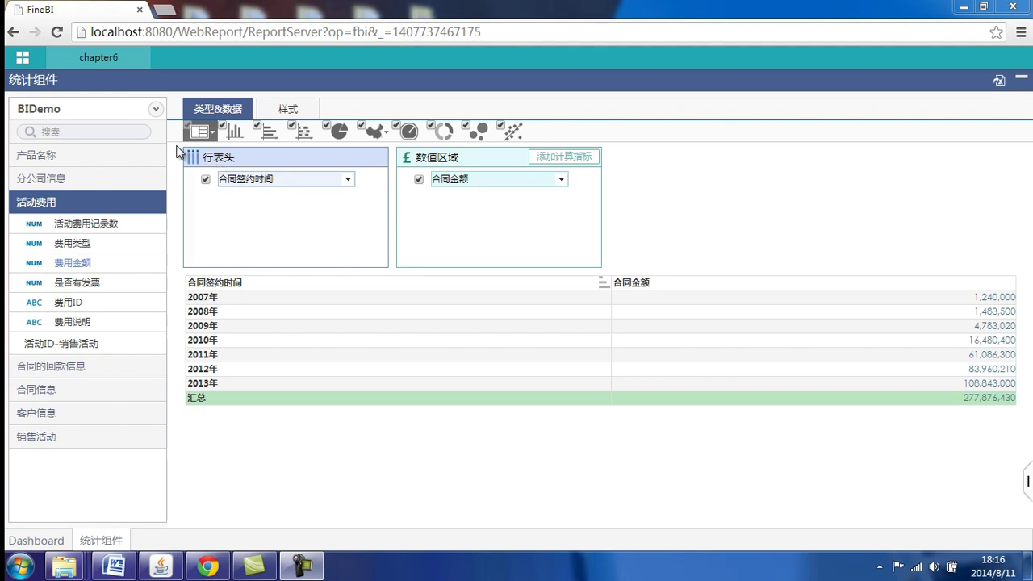
Rename the 合同签约时间 row dimension as 年份.
double_click(252, 178)
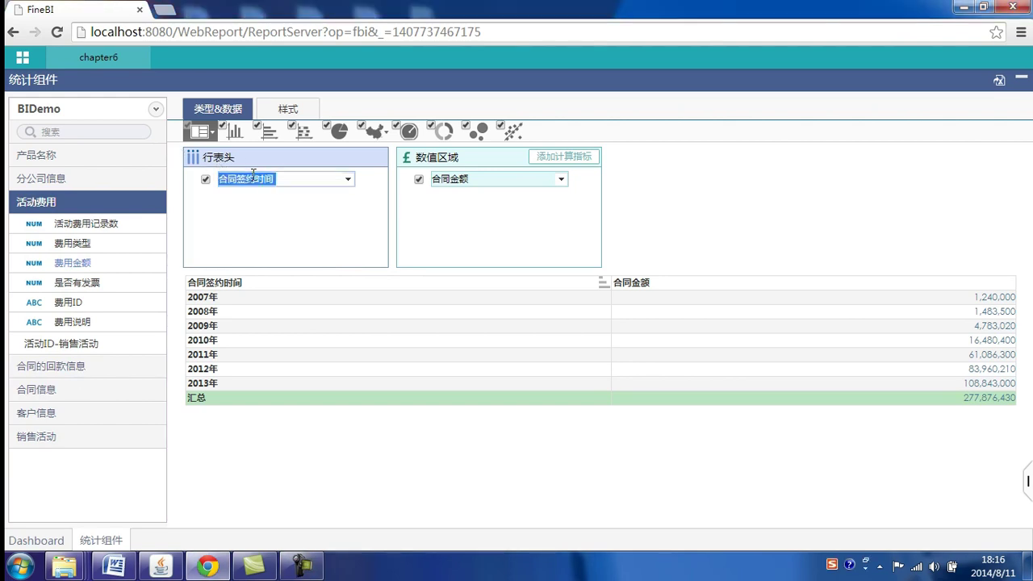
text(年份)
click(291, 246)
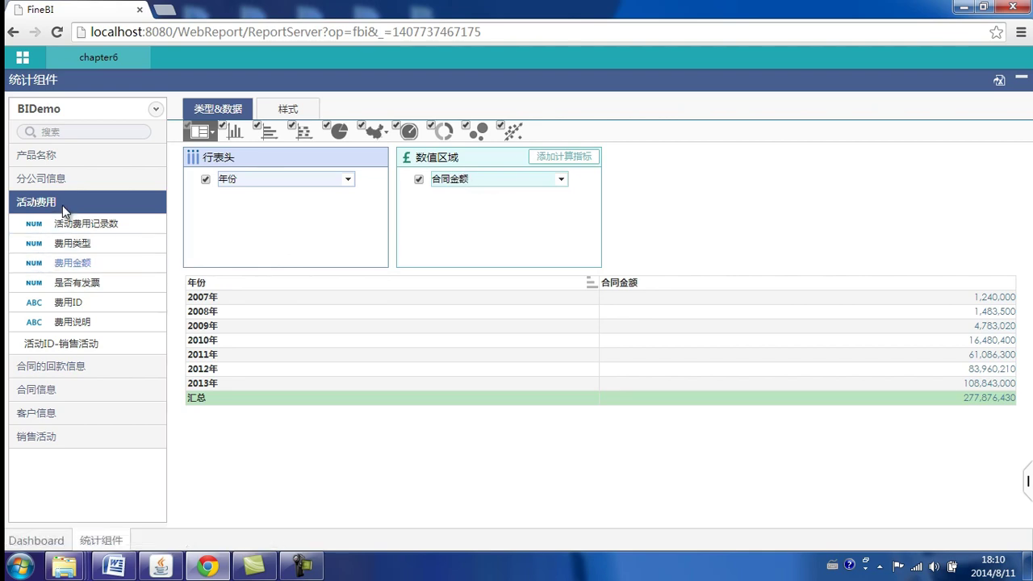
Add 费用金额 from 活动费用 to the 数值区域.
click(85, 263)
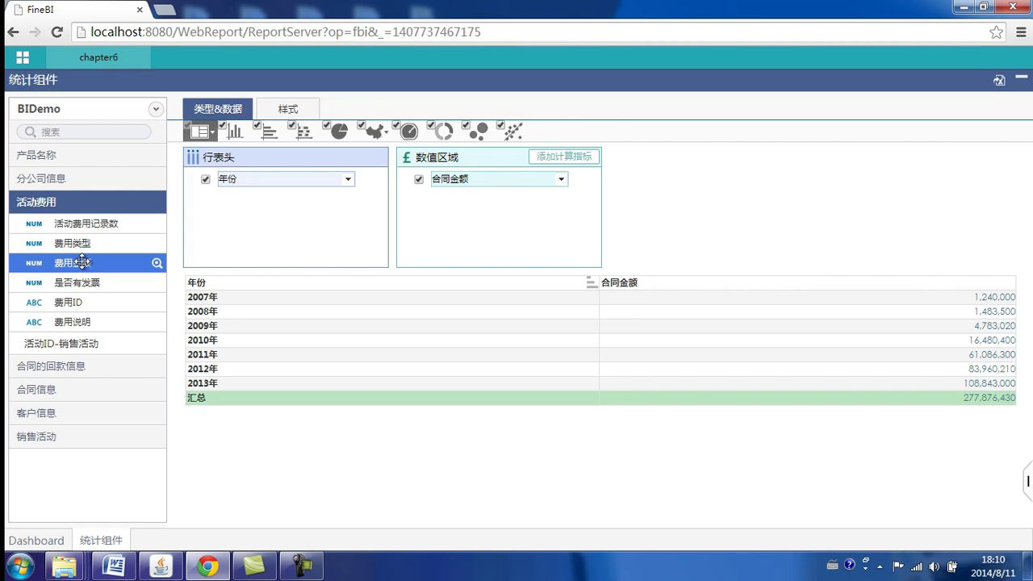
drag(81, 260, 465, 218)
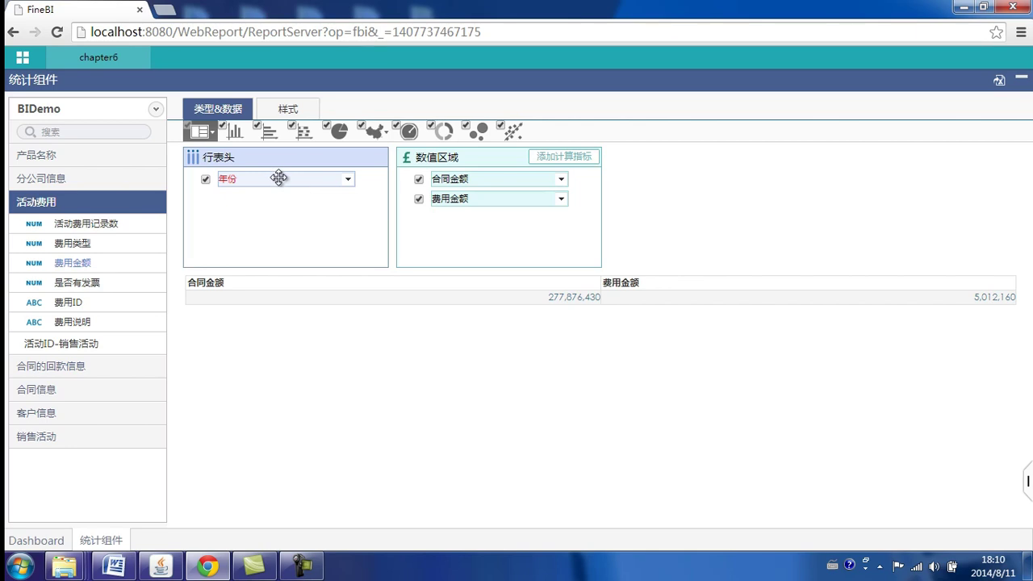
Match the 年份 dimension for 费用金额 to the 活动时间 field of 销售活动 and save the mapping.
mouse_move(278, 178)
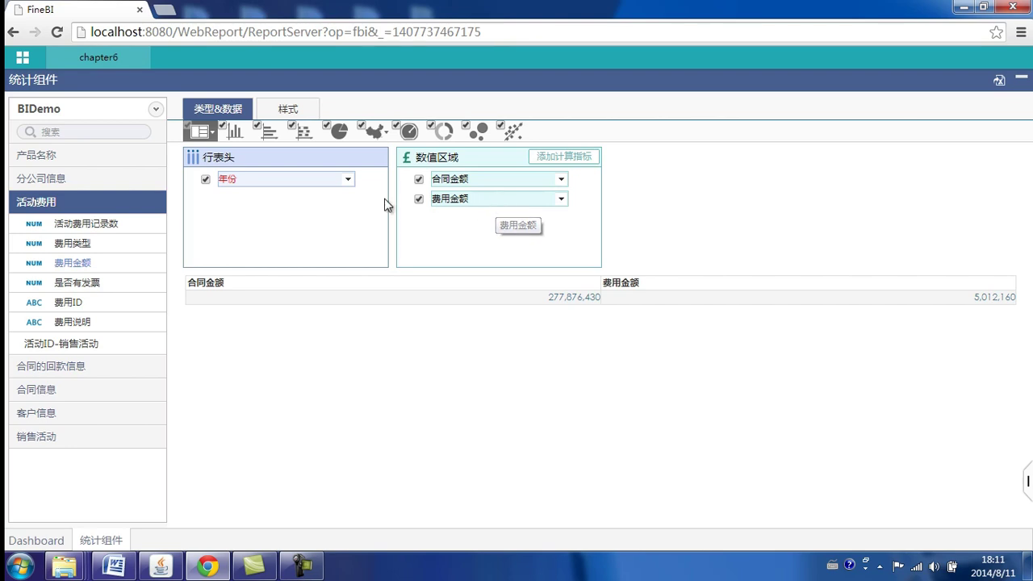
click(347, 181)
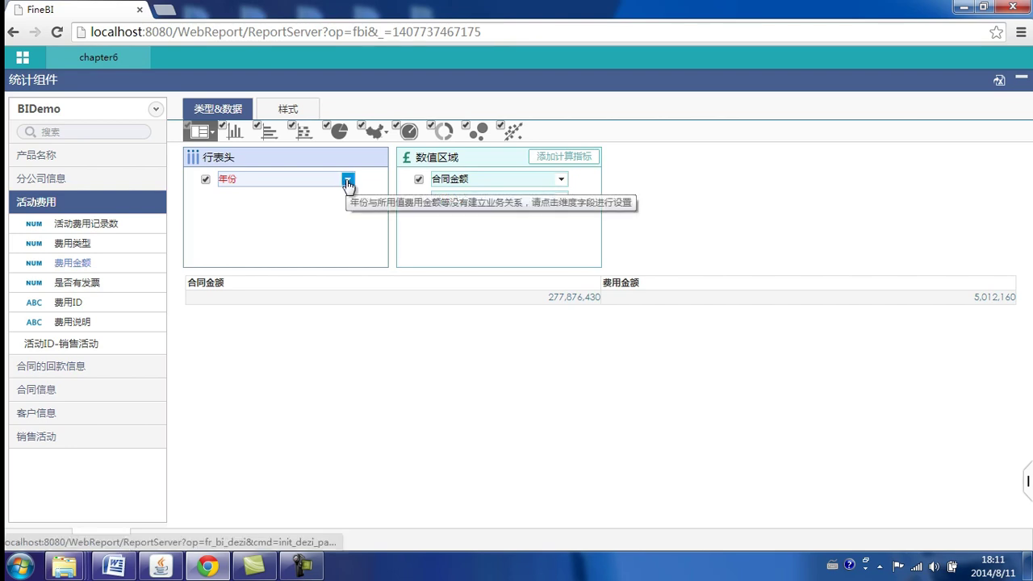
click(348, 182)
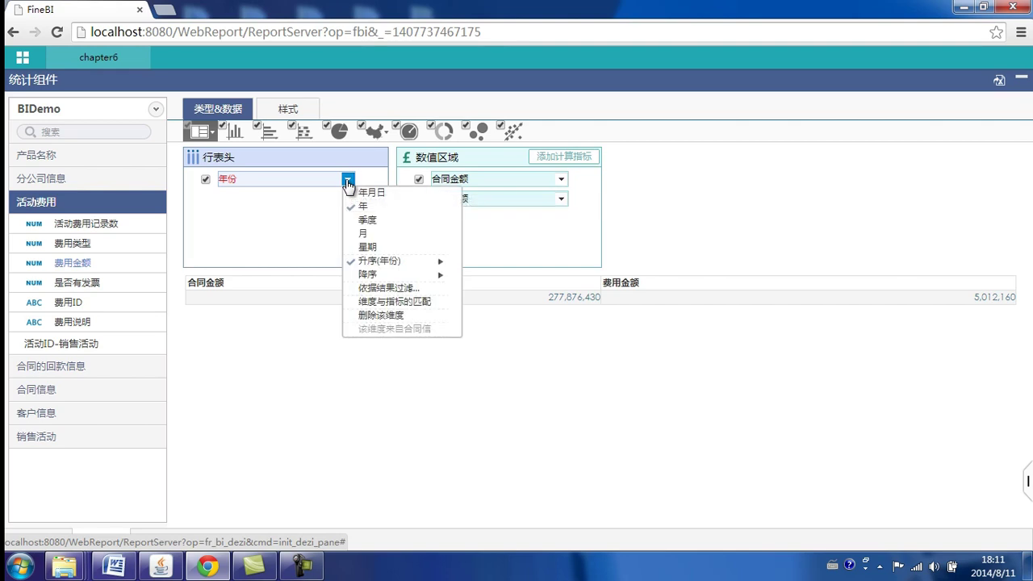
click(402, 305)
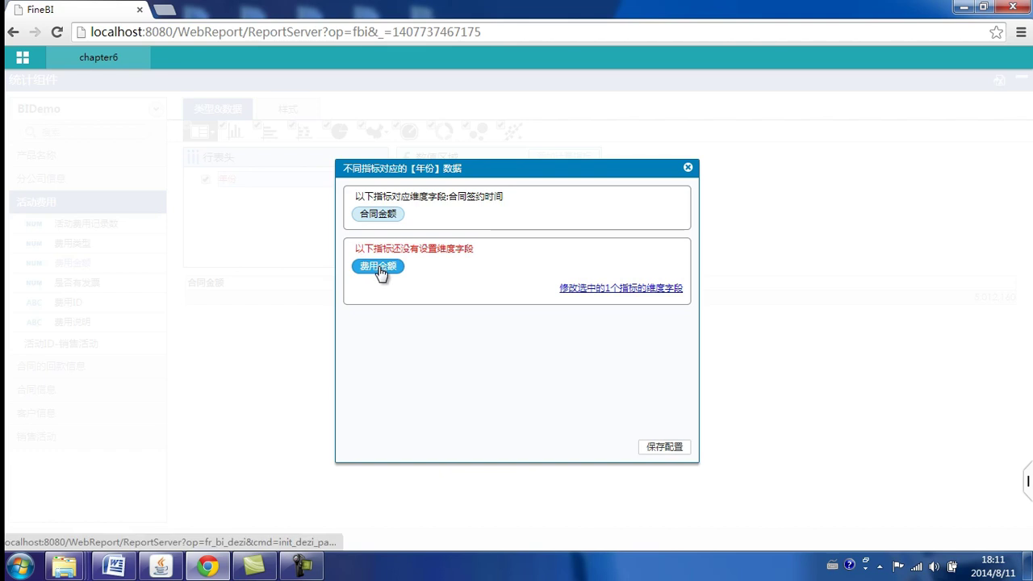
click(381, 271)
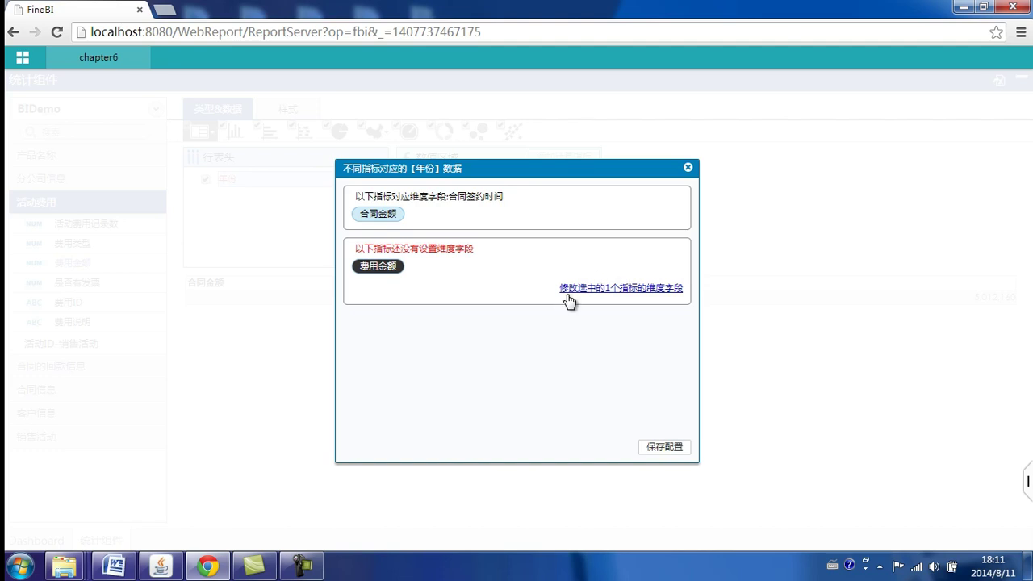
click(612, 289)
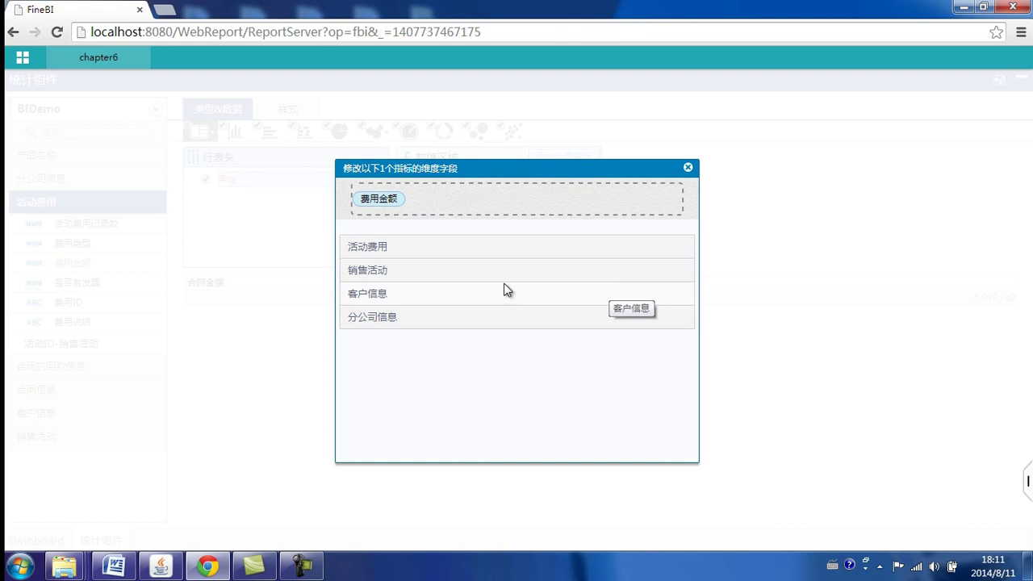
click(423, 274)
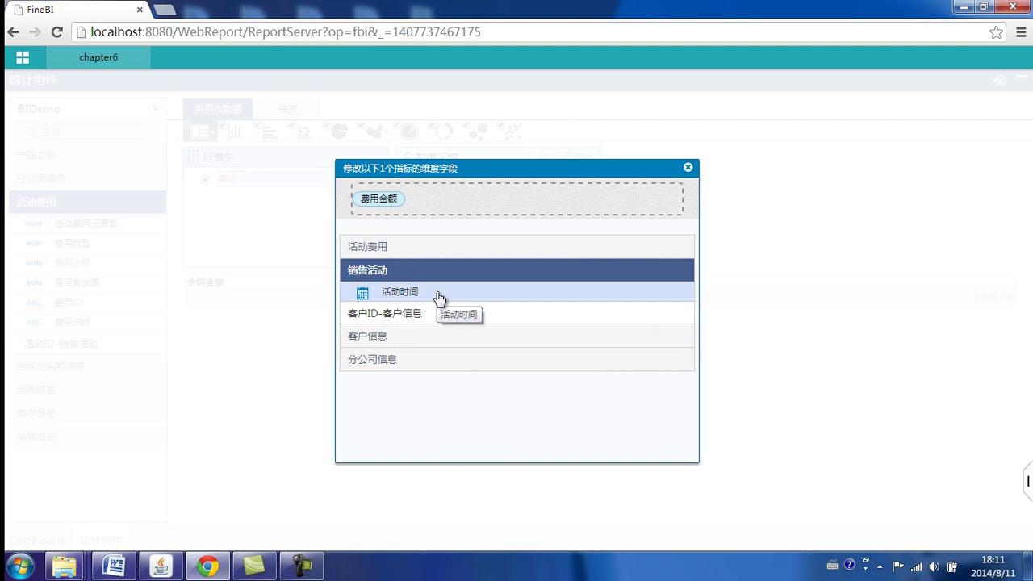
click(438, 295)
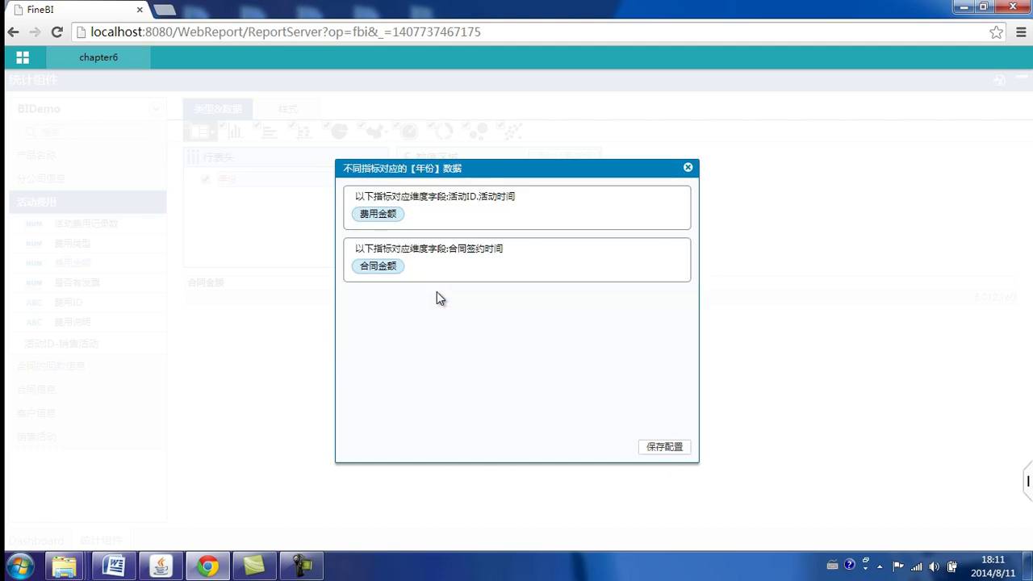
click(665, 449)
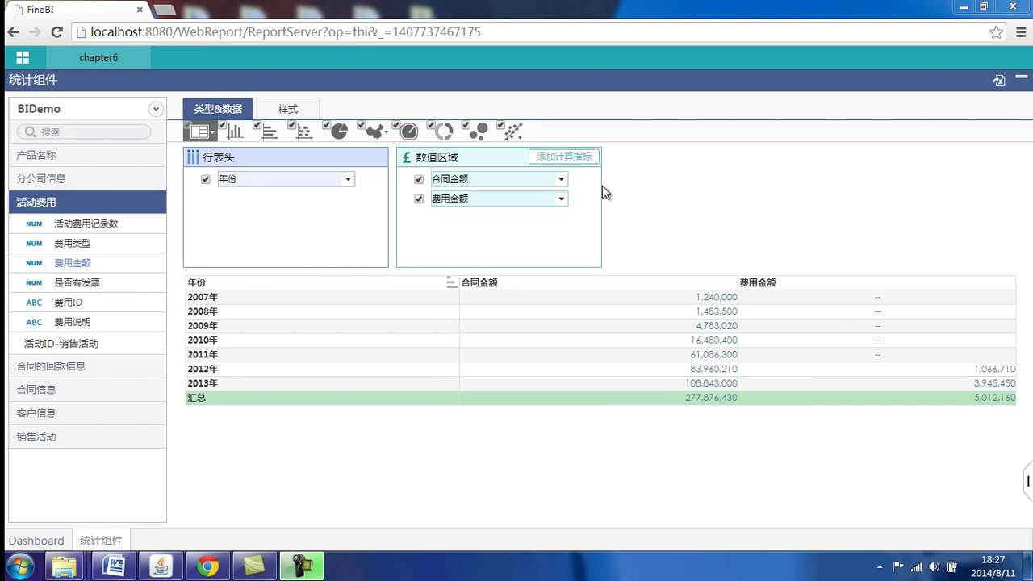
Add a calculated metric of type 公式 with the formula 合同金额 - 费用金额.
click(565, 157)
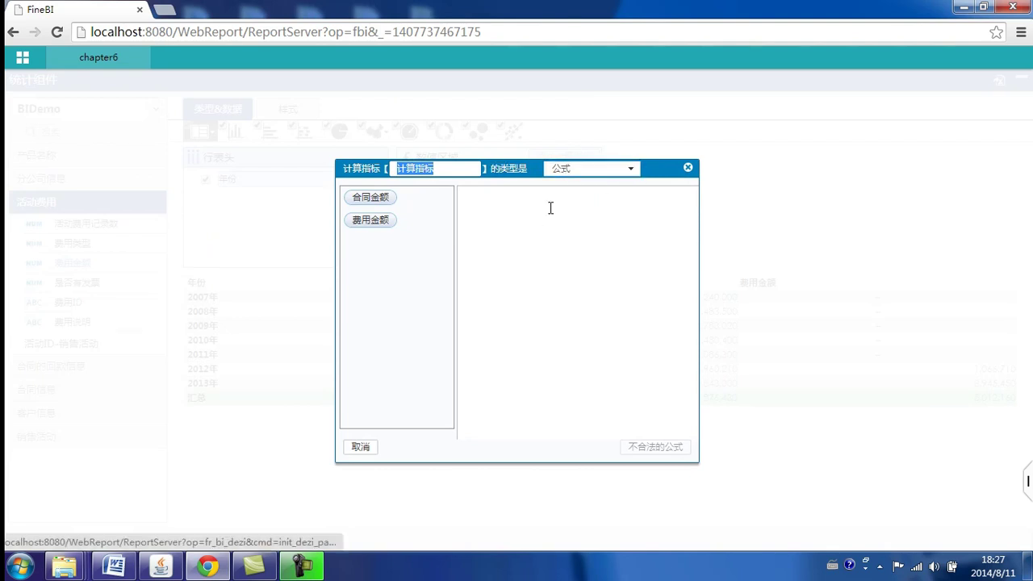
click(494, 210)
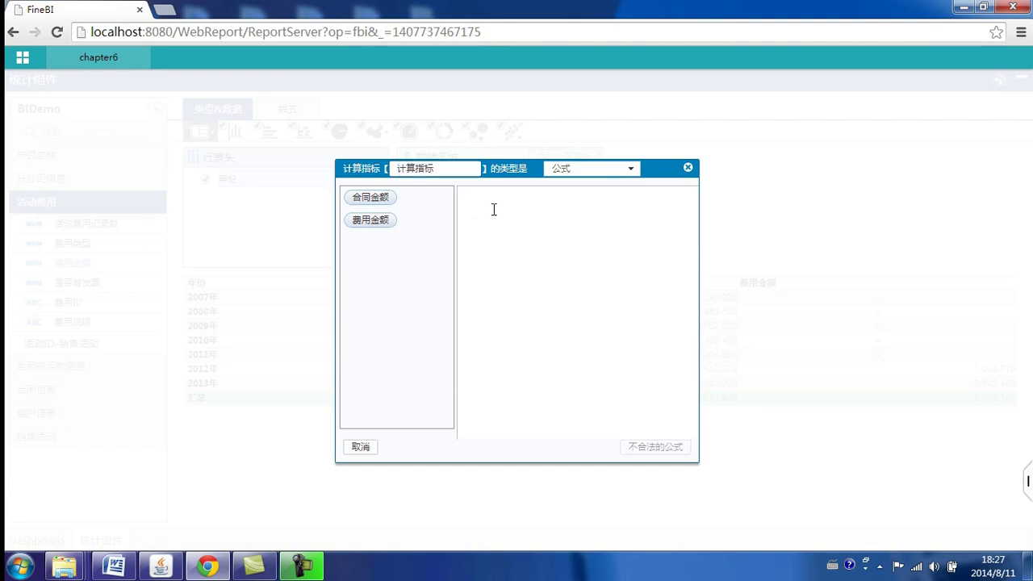
click(376, 206)
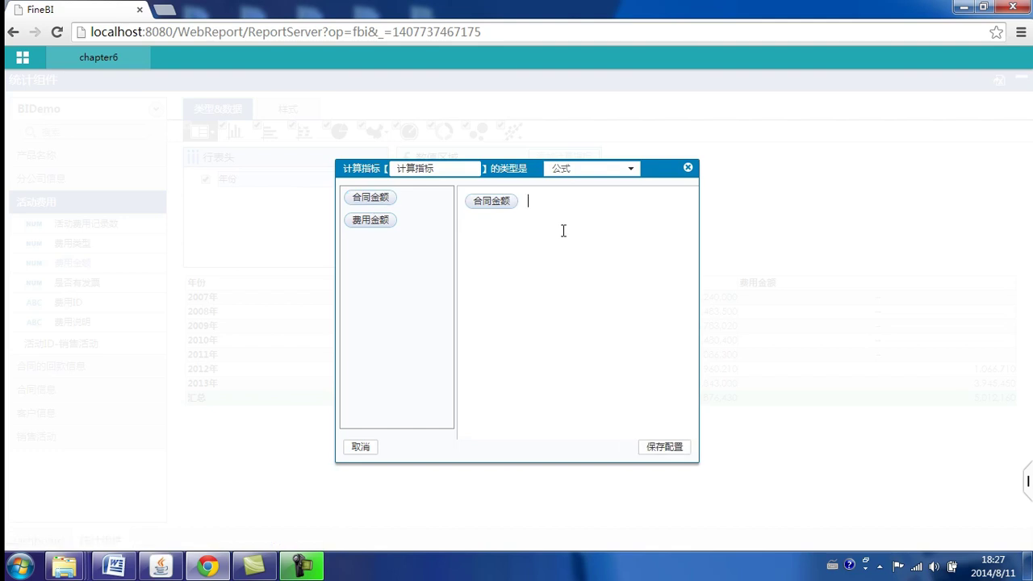
text(-)
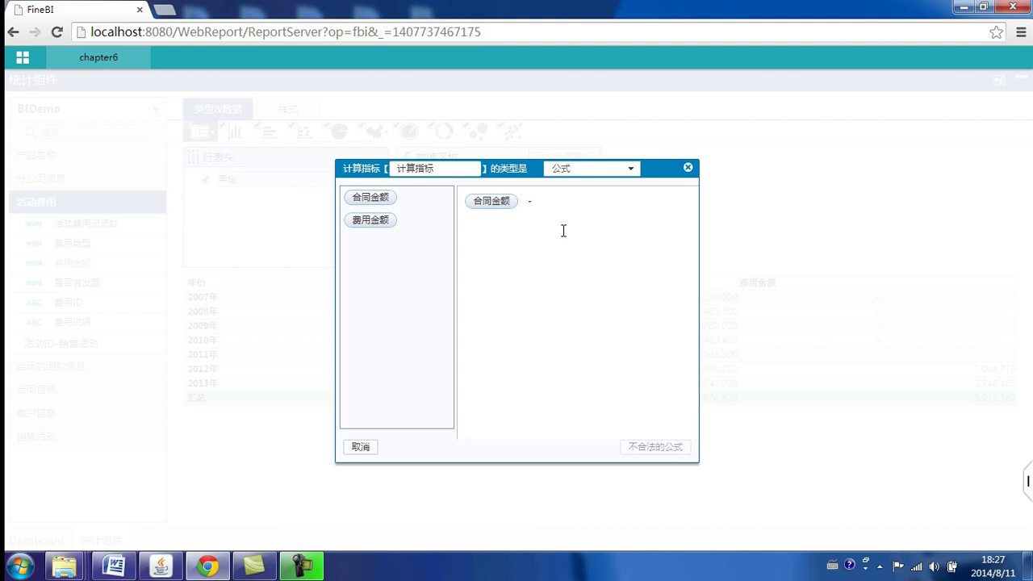
click(371, 225)
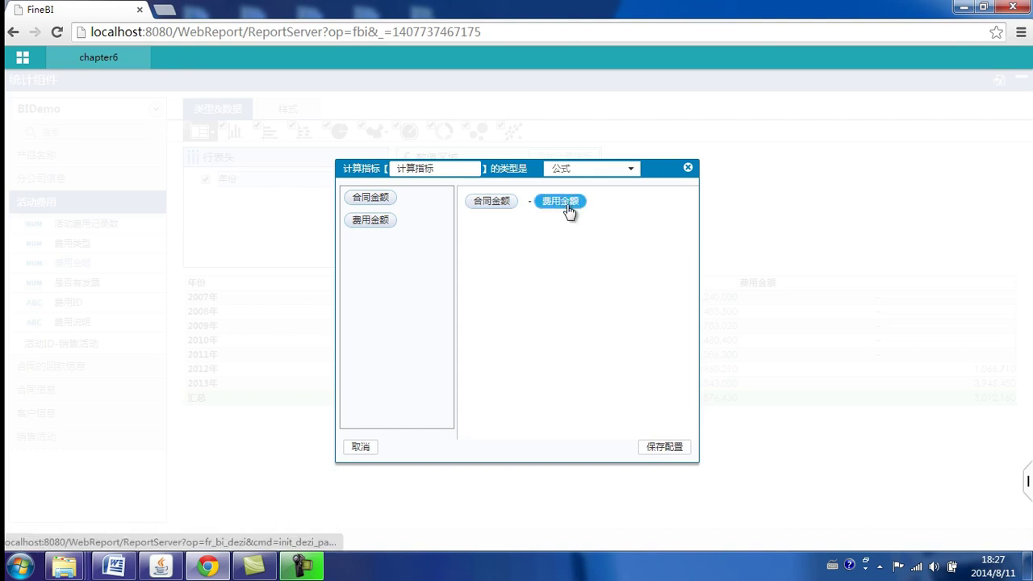
Name the calculated metric 销售利润 and save its configuration.
double_click(430, 168)
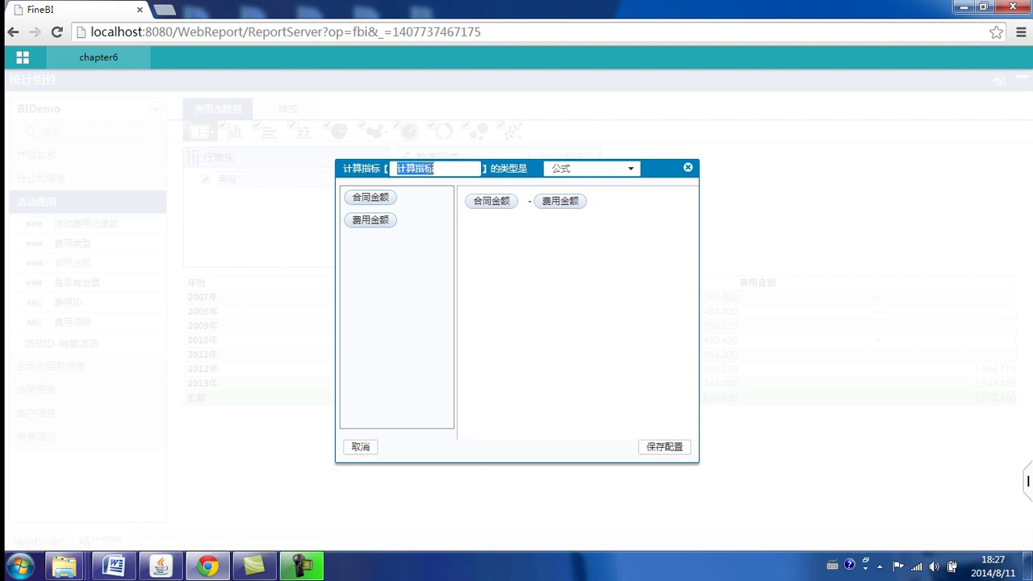
key(ctrl+shift)
text(销售利润)
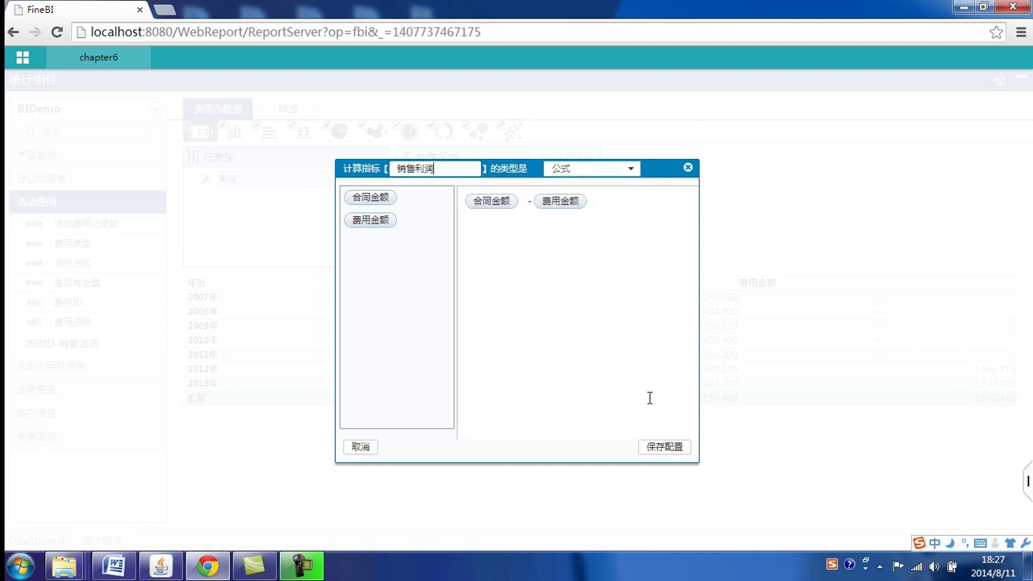
click(664, 450)
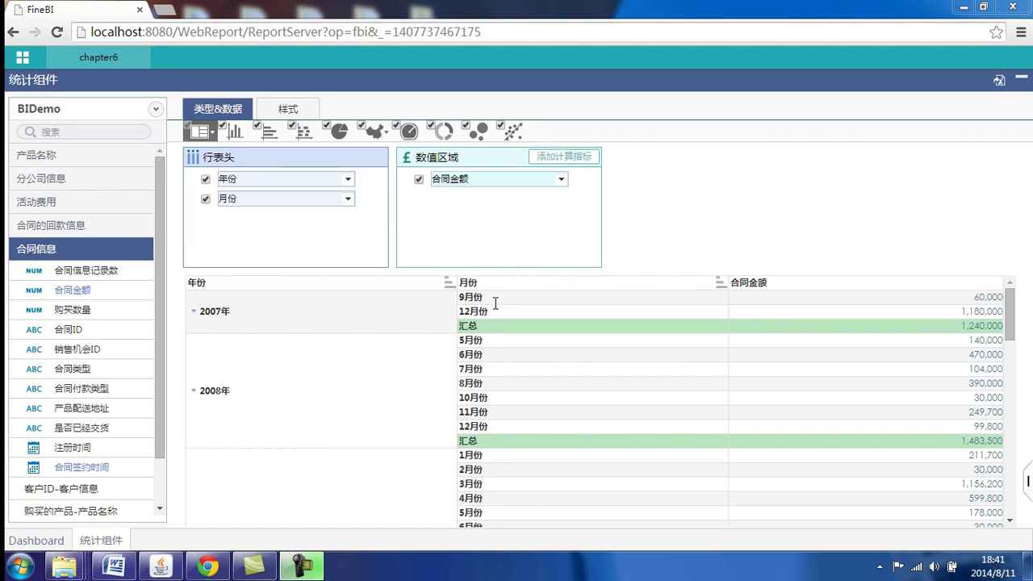
Add a calculated metric of type 配置类计算 that takes the 同期值 of 合同金额, and save its configuration.
click(581, 159)
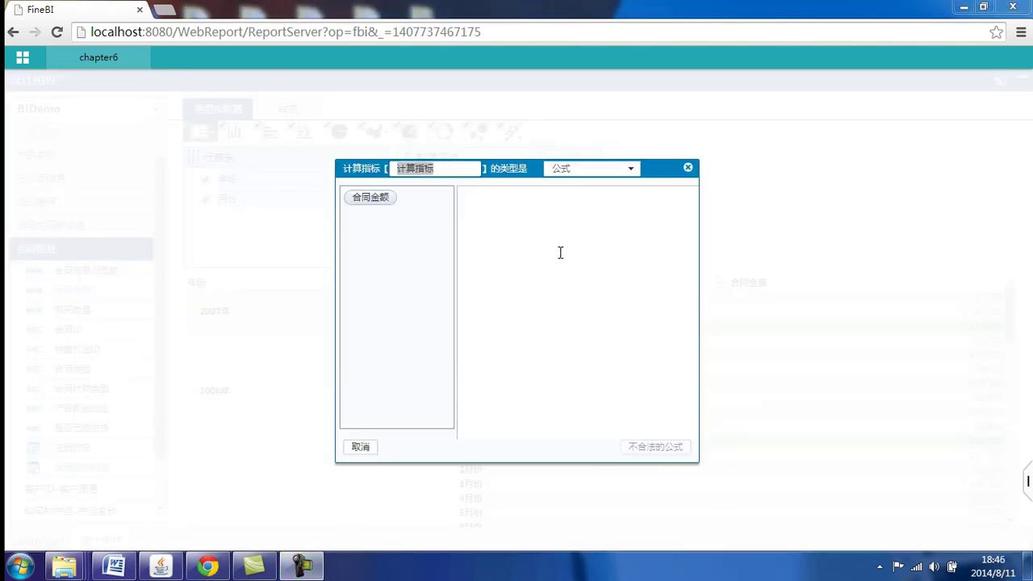
click(630, 170)
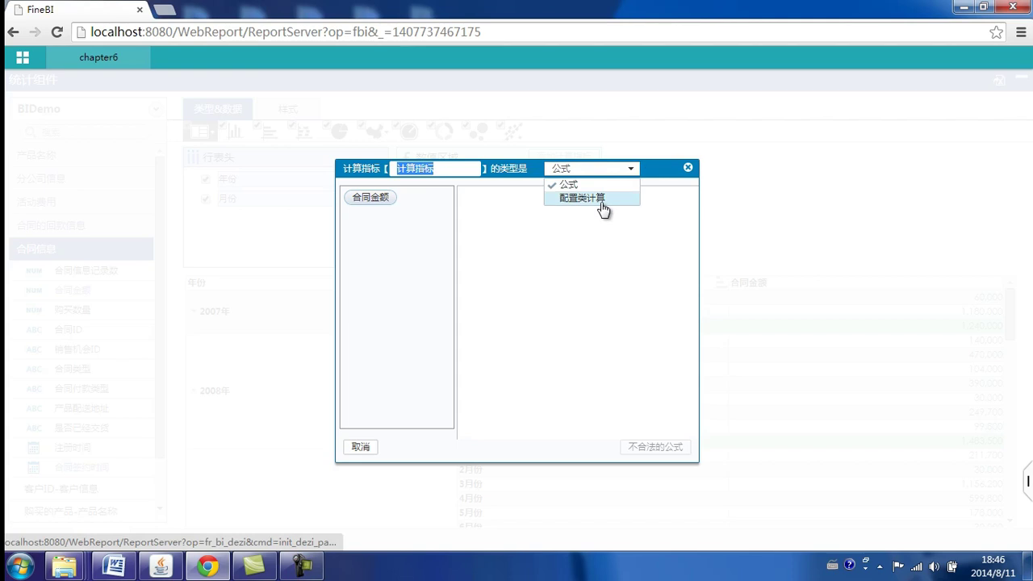
click(602, 207)
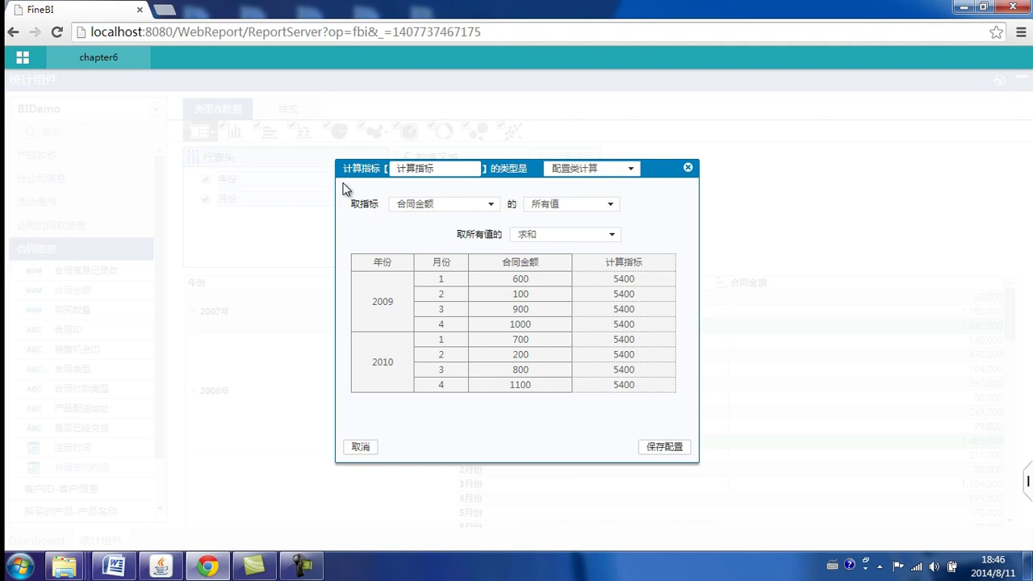
click(492, 205)
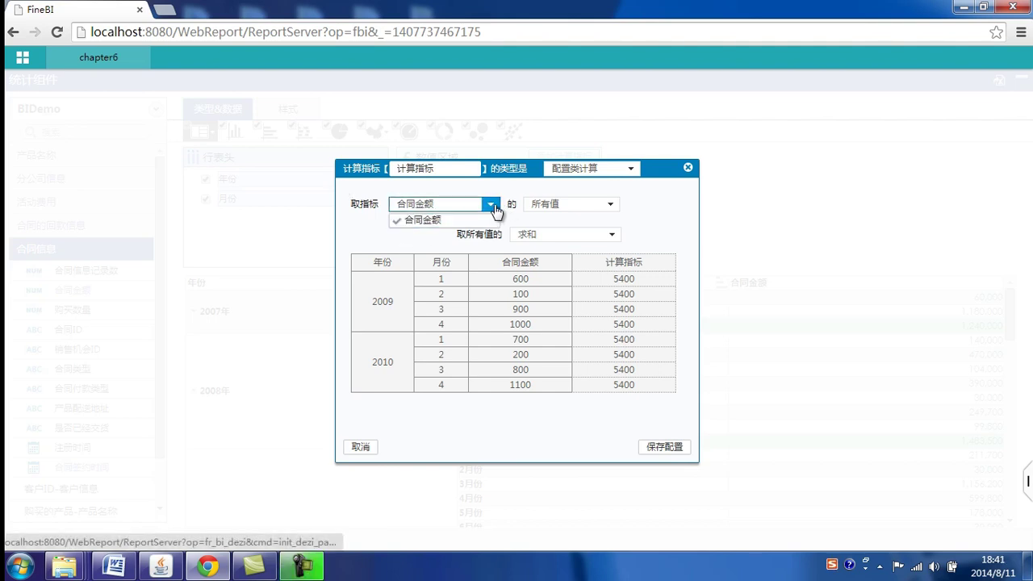
click(491, 206)
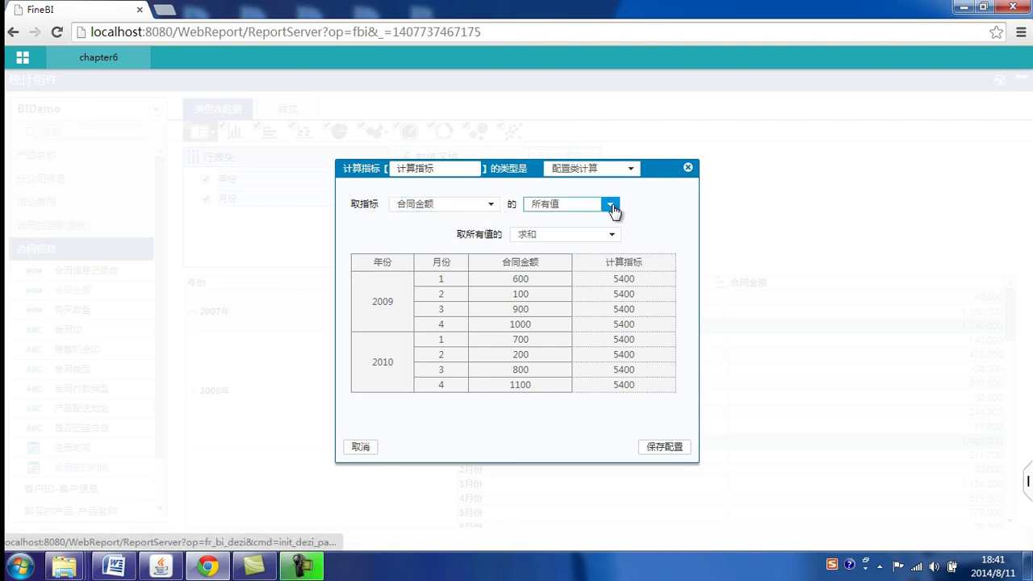
click(612, 207)
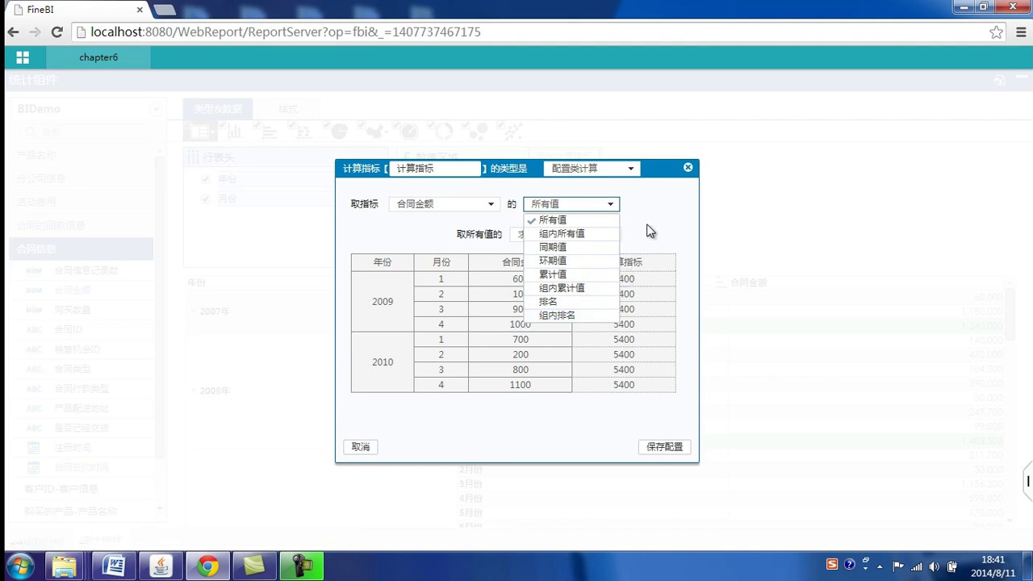
click(565, 252)
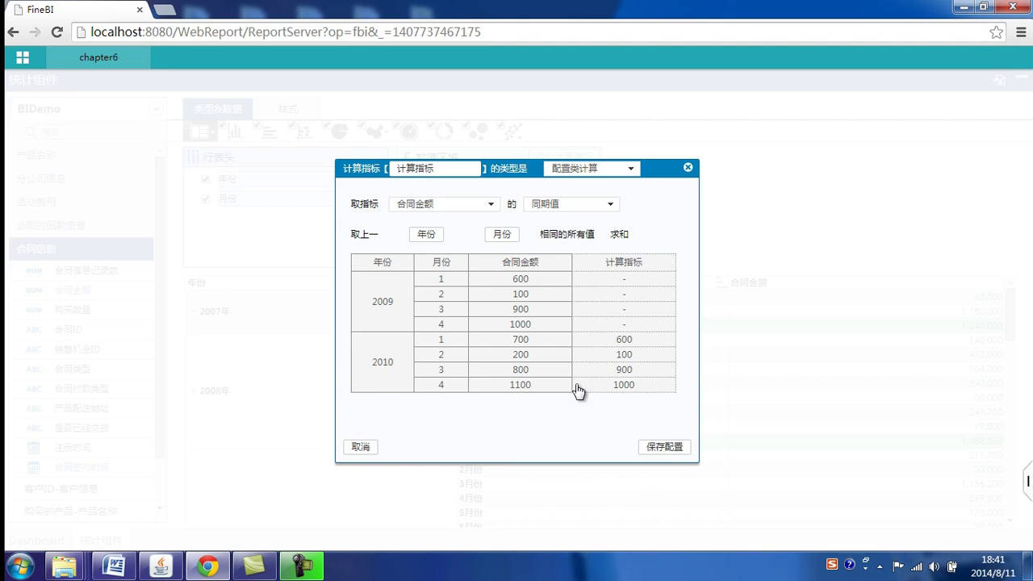
click(660, 449)
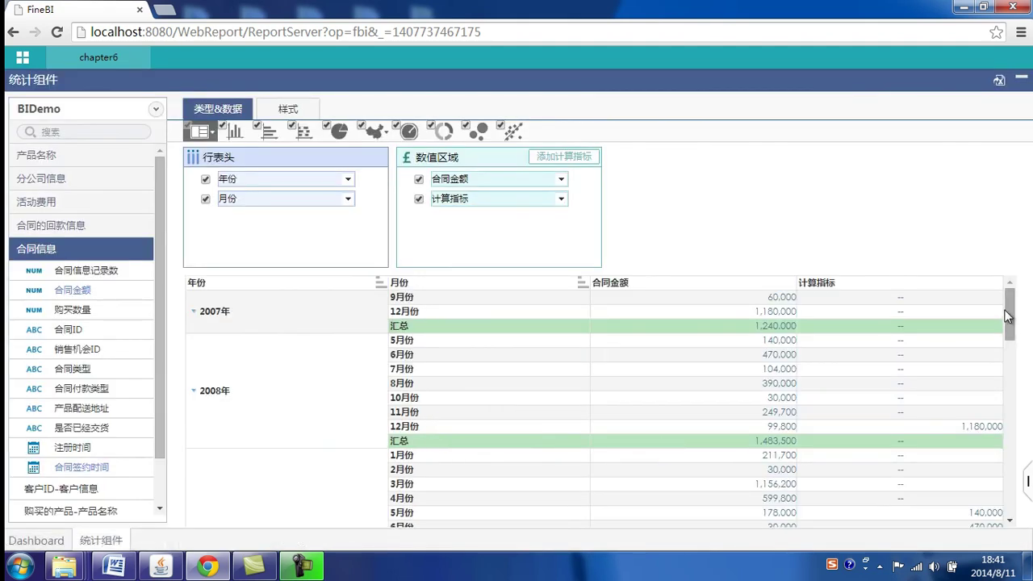
Rename the new calculated metric in the 数值区域 to 同期值.
mouse_move(1013, 314)
mouse_down()
mouse_move(1008, 440)
mouse_move(1010, 297)
mouse_up()
double_click(473, 200)
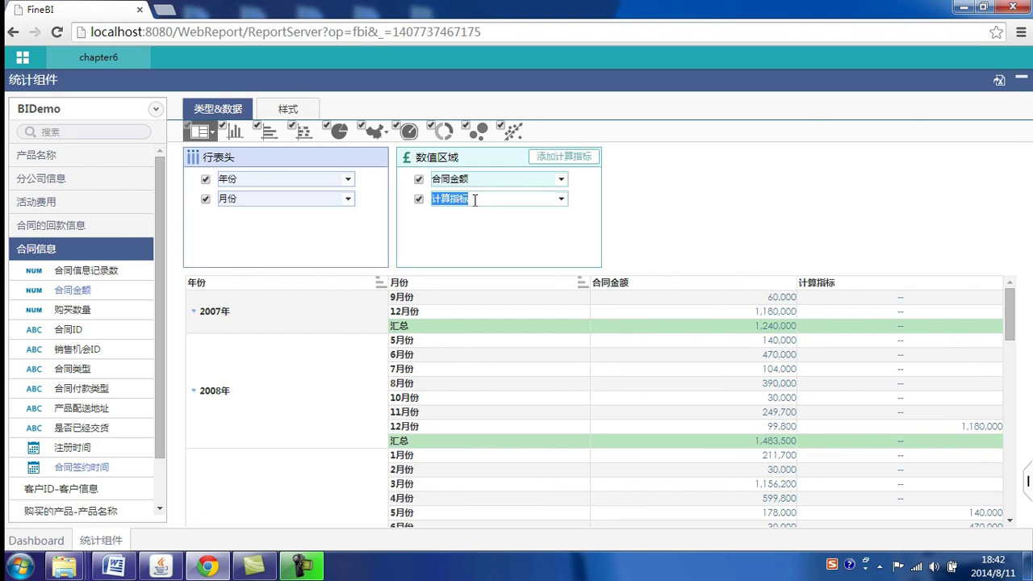
text(tongqizhi)
key(space)
click(477, 234)
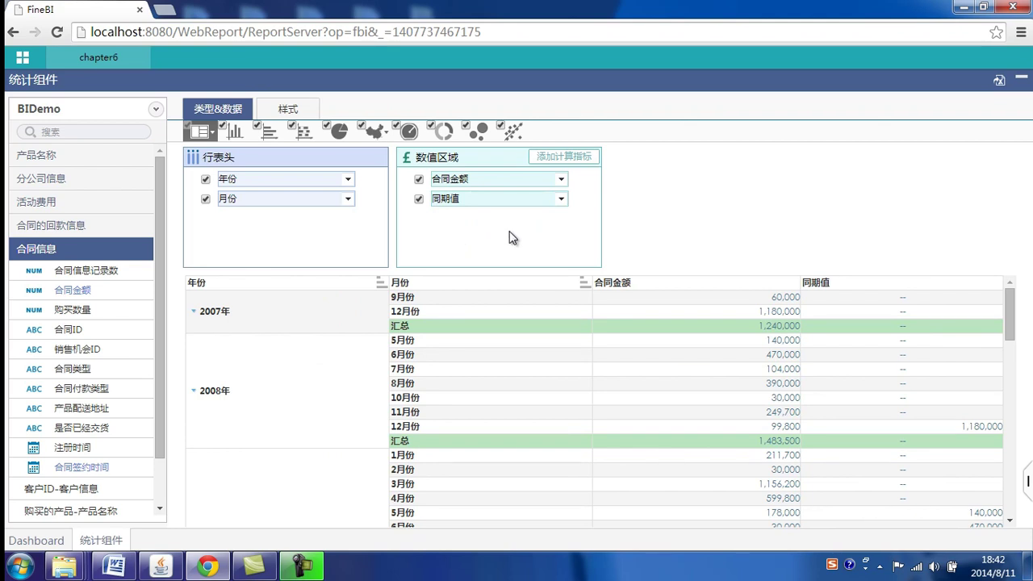
Add a calculated metric named 同比 of type 公式 with the formula 同期值 / 合同金额, and save its configuration.
click(555, 156)
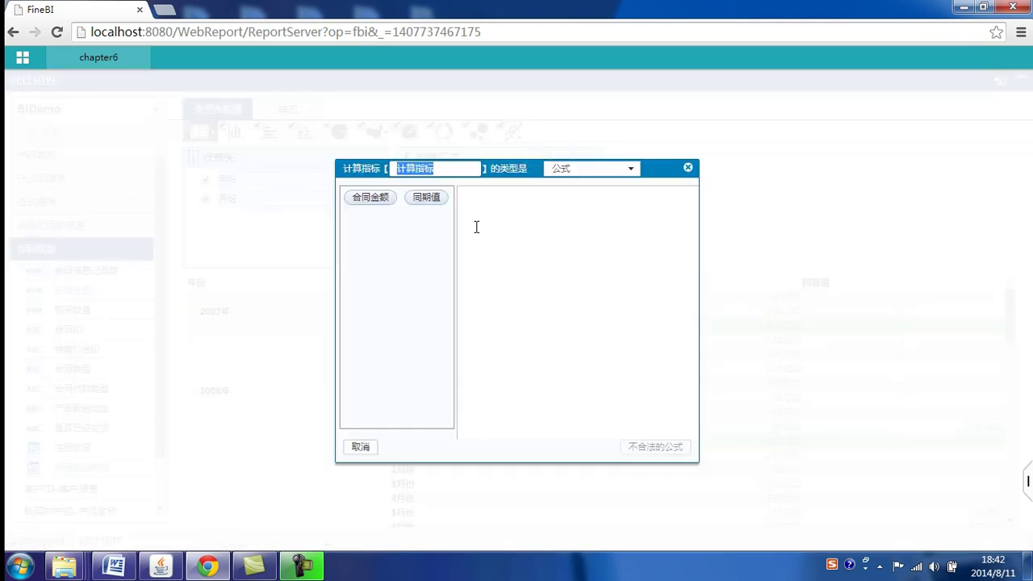
text(同比)
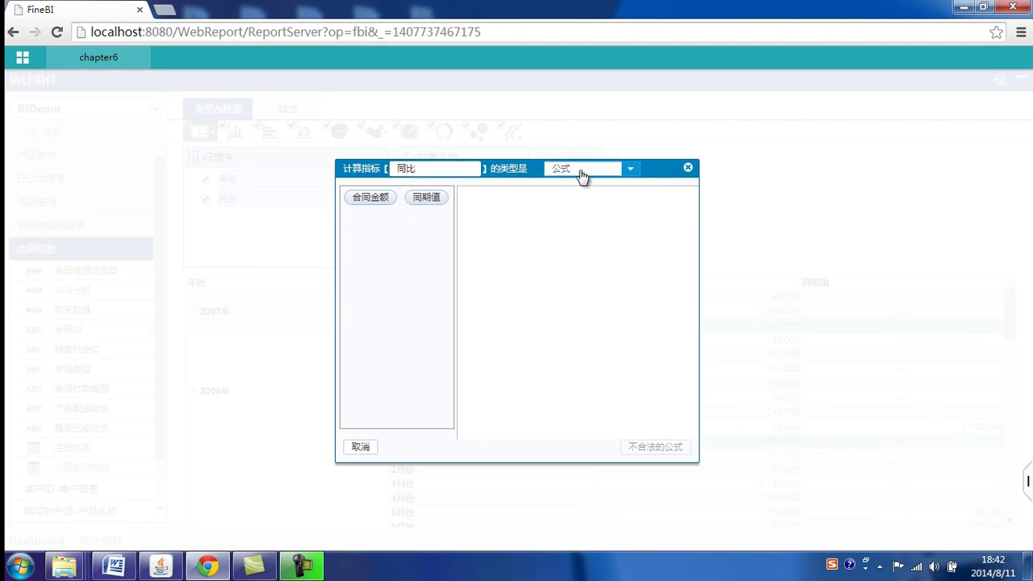
click(482, 212)
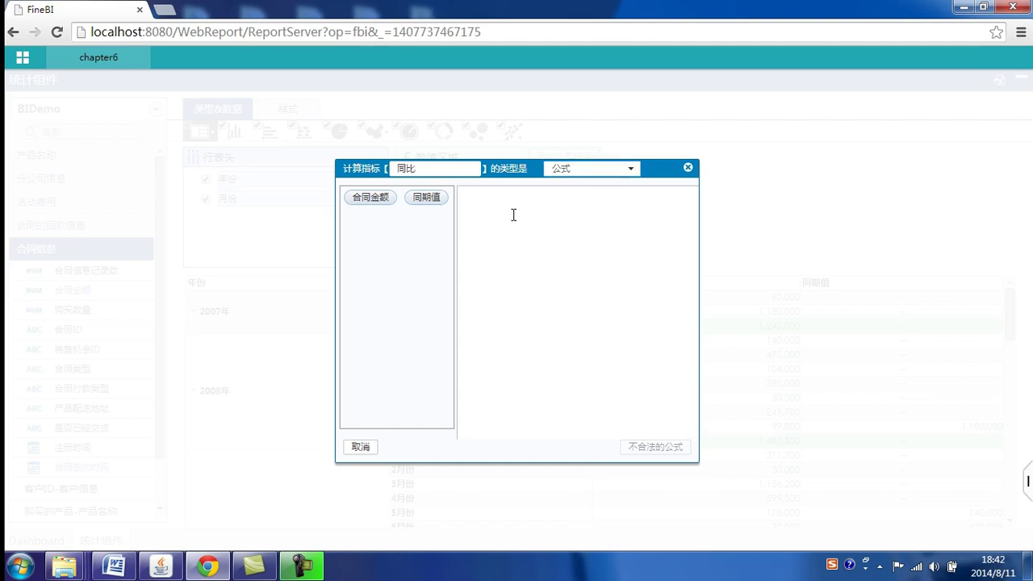
click(429, 199)
text(/)
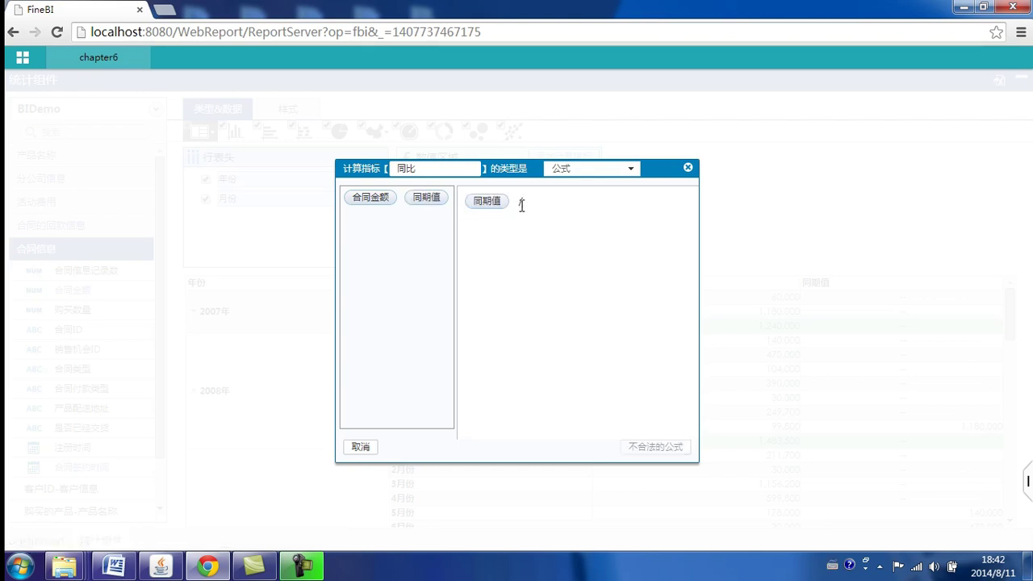
click(381, 208)
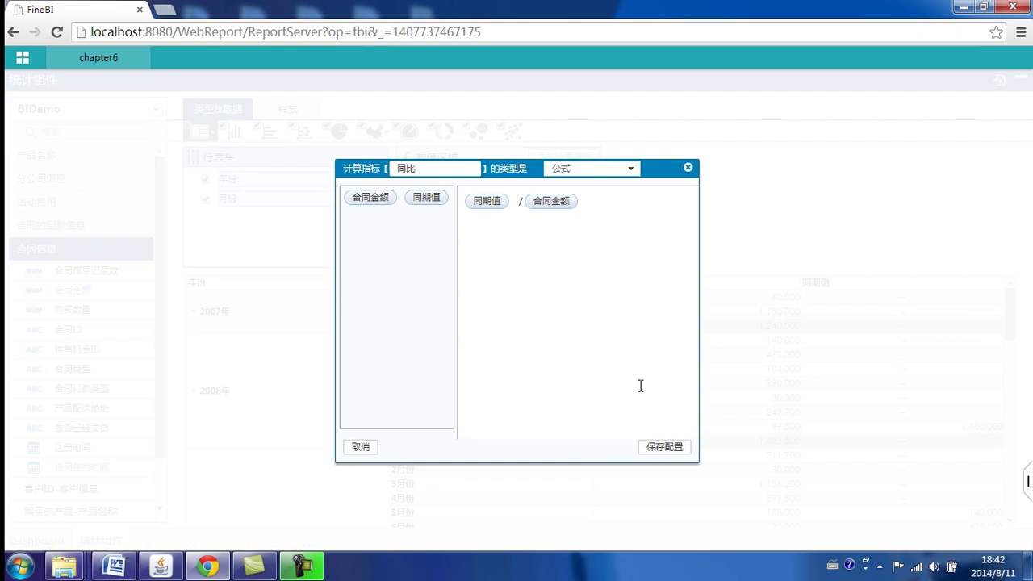
click(665, 447)
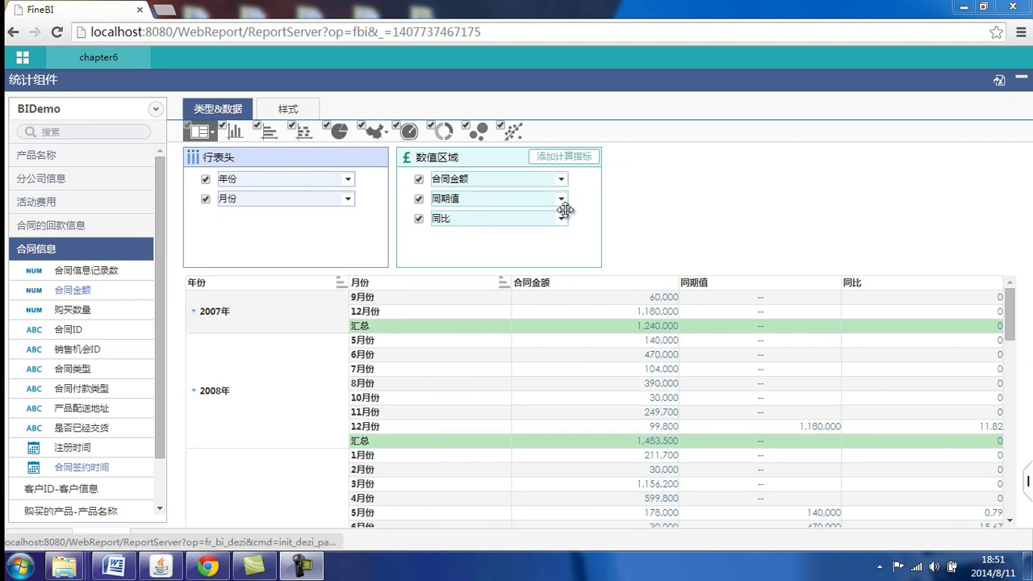
Hide the 同期值 metric from the table and set the display format of 同比 to percent (%).
click(418, 200)
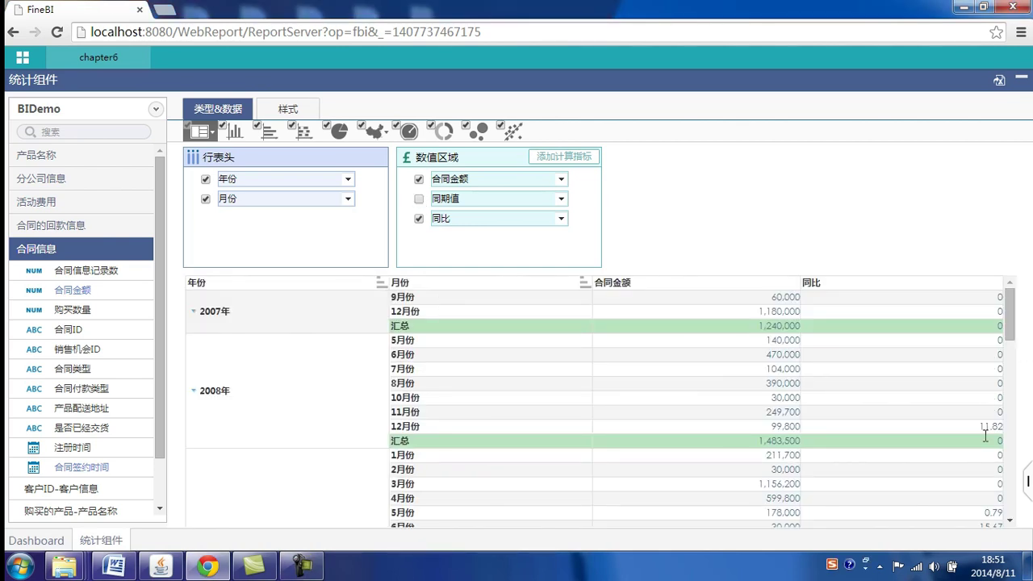
click(561, 219)
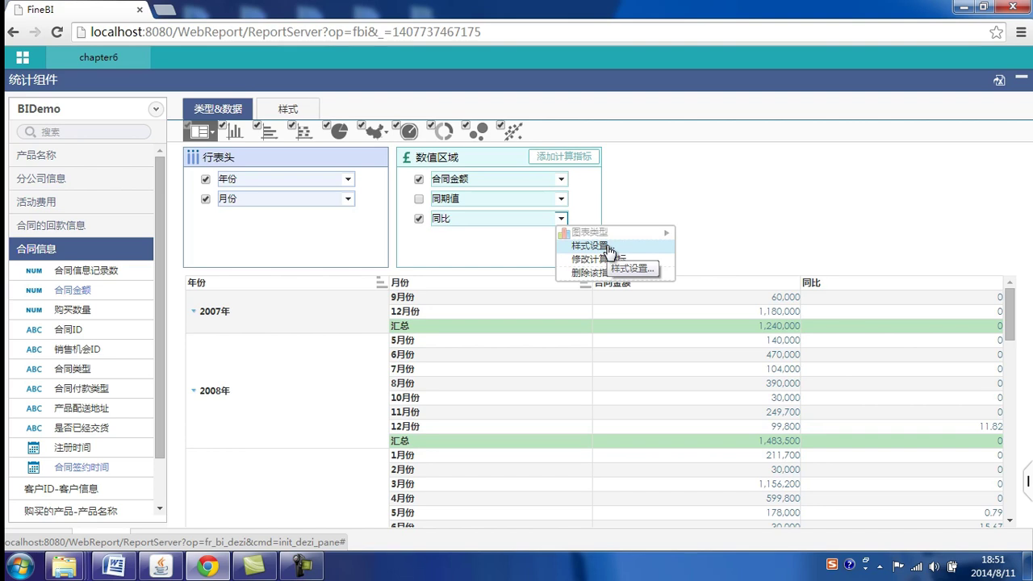
click(610, 251)
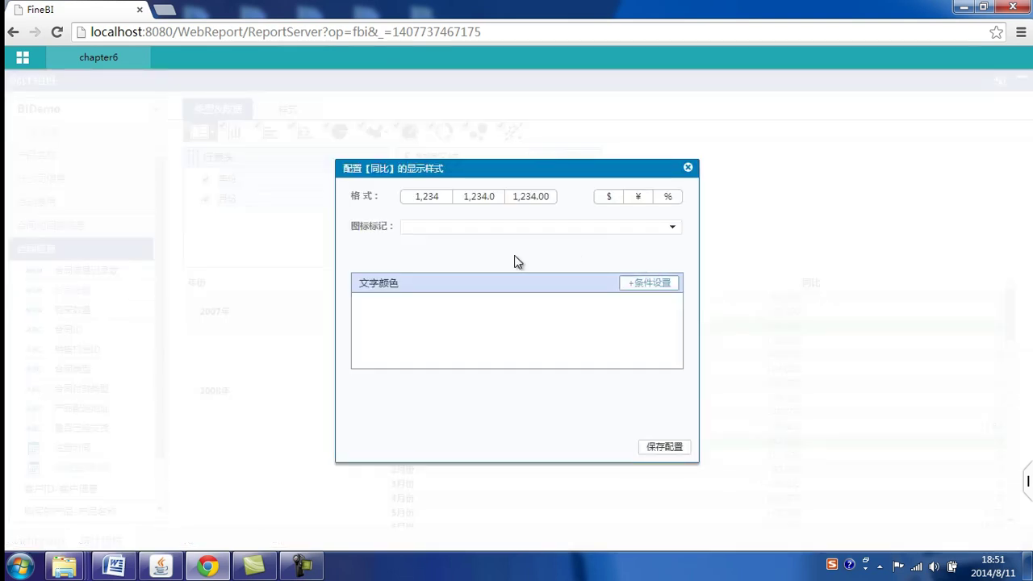
click(675, 203)
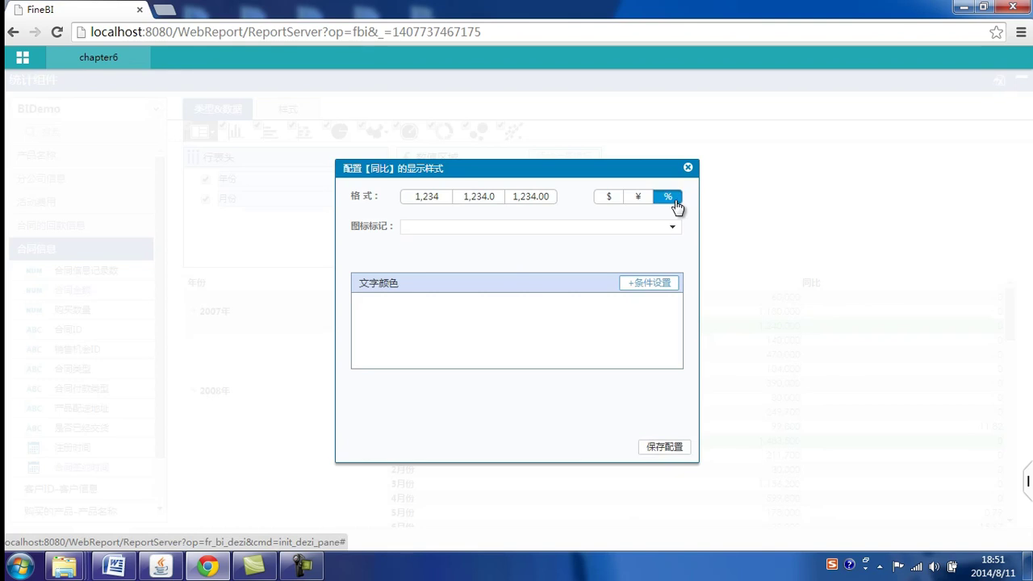
click(663, 449)
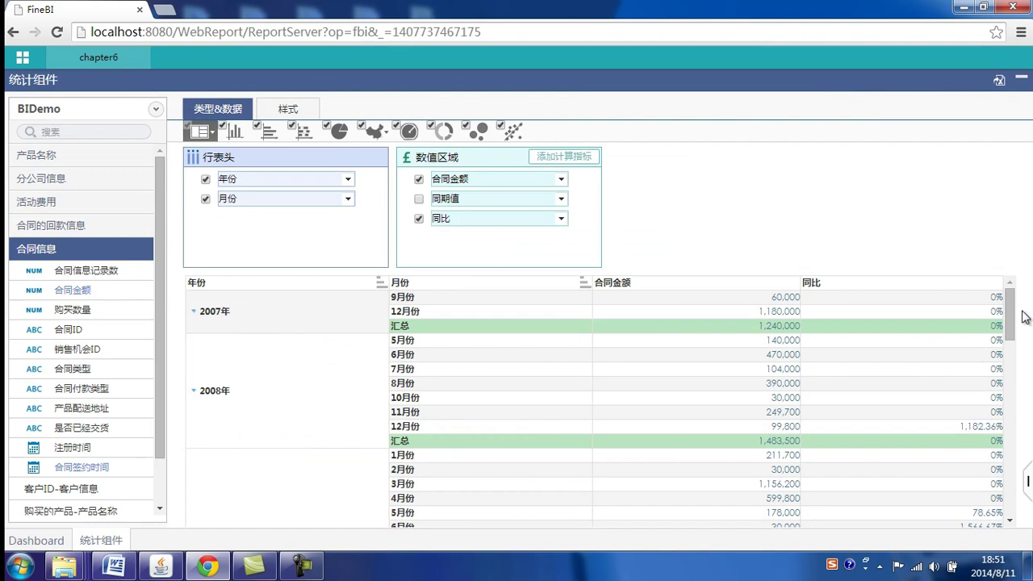
mouse_move(1014, 312)
mouse_down()
mouse_move(983, 464)
mouse_move(1001, 301)
mouse_up()
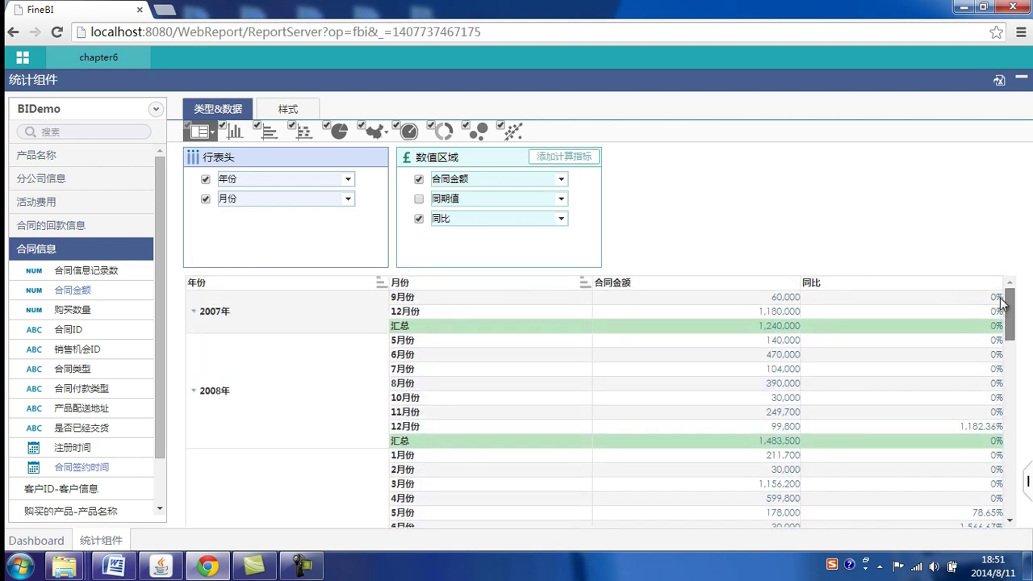